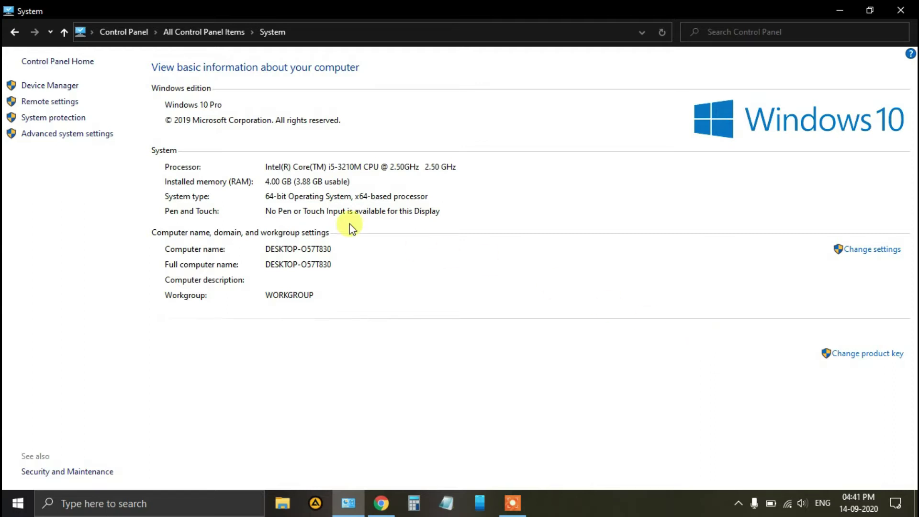
Open Device Manager and enable the Intel(R) Management Engine Interface under System devices.
{"action": "left_click", "coordinate": [44, 90]}
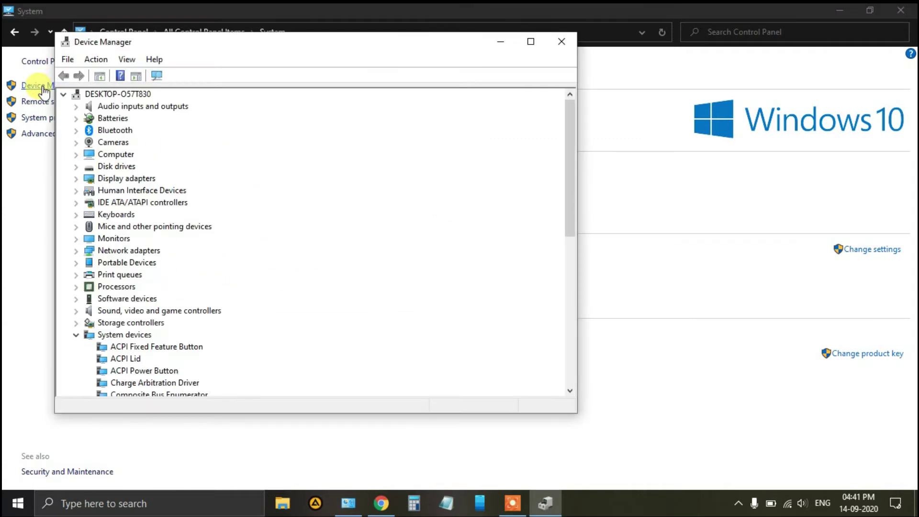
{"action": "left_click_drag", "start_coordinate": [297, 45], "coordinate": [440, 54]}
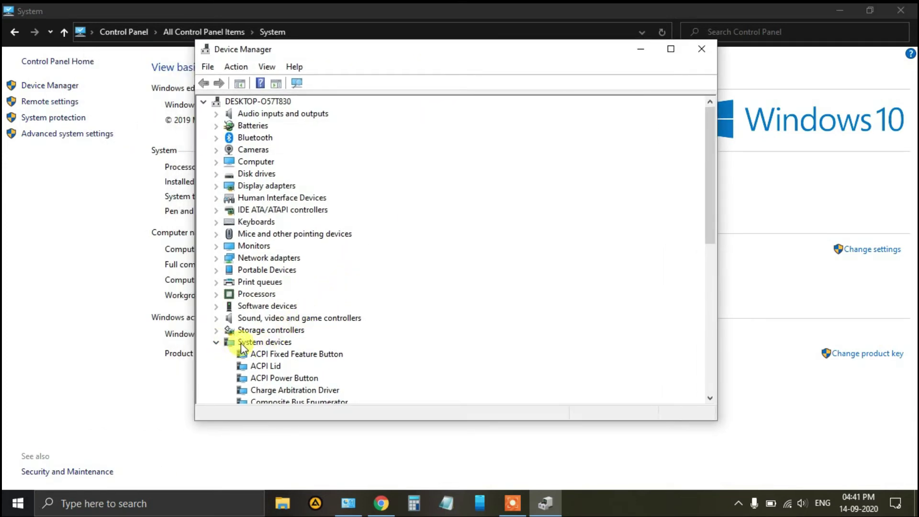
{"action": "scroll", "coordinate": [240, 343], "scroll_direction": "down", "scroll_amount": 4}
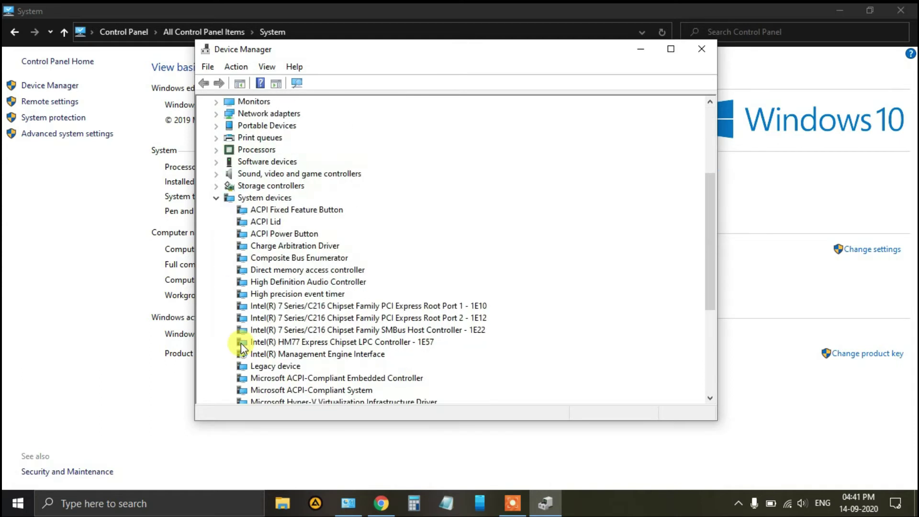
{"action": "left_click", "coordinate": [303, 354]}
{"action": "scroll", "coordinate": [439, 324], "scroll_direction": "down", "scroll_amount": 2}
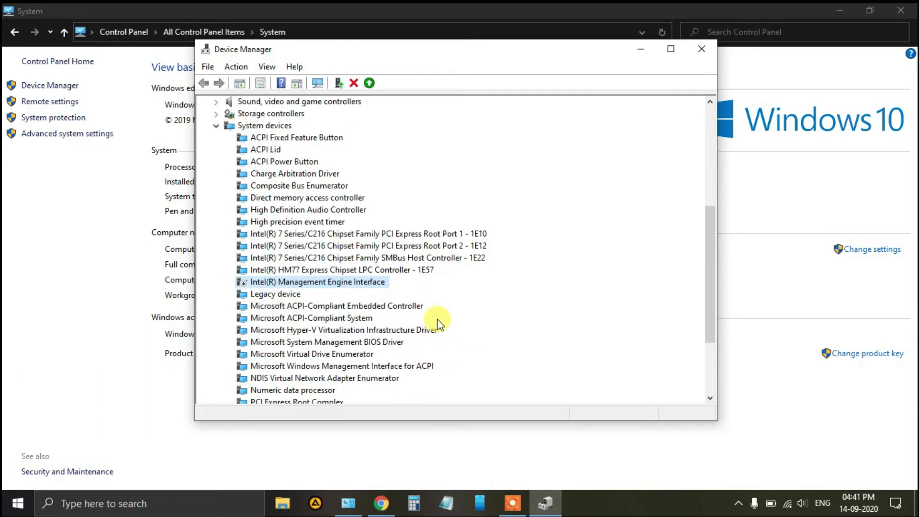
{"action": "scroll", "coordinate": [438, 322], "scroll_direction": "down", "scroll_amount": 3}
{"action": "scroll", "coordinate": [438, 322], "scroll_direction": "up", "scroll_amount": 2}
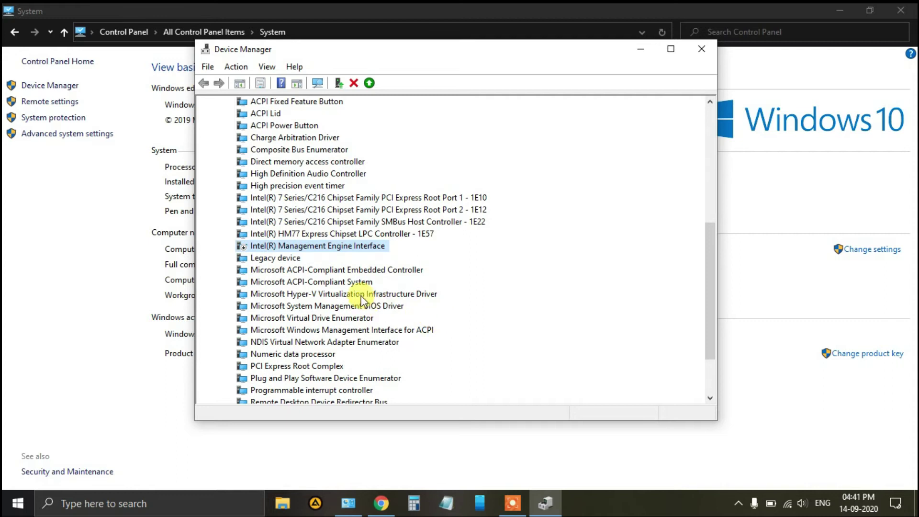
{"action": "right_click", "coordinate": [339, 249]}
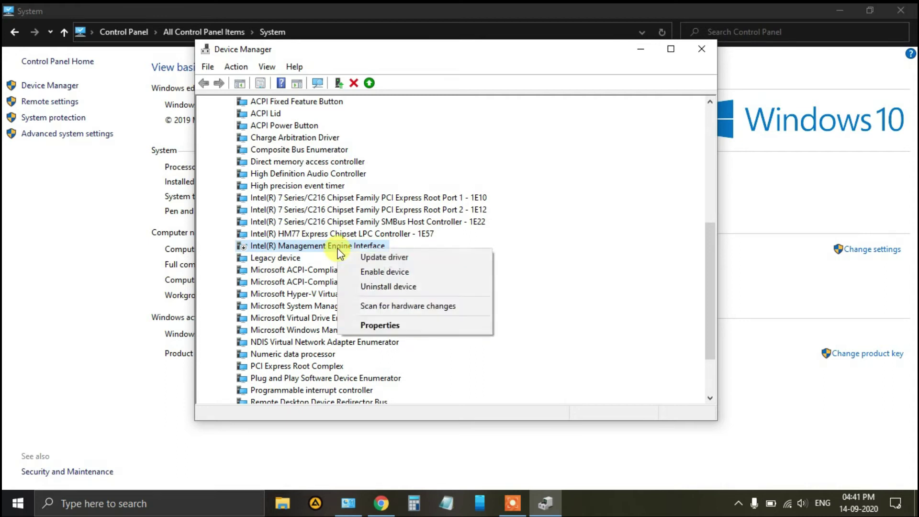
{"action": "left_click", "coordinate": [384, 272]}
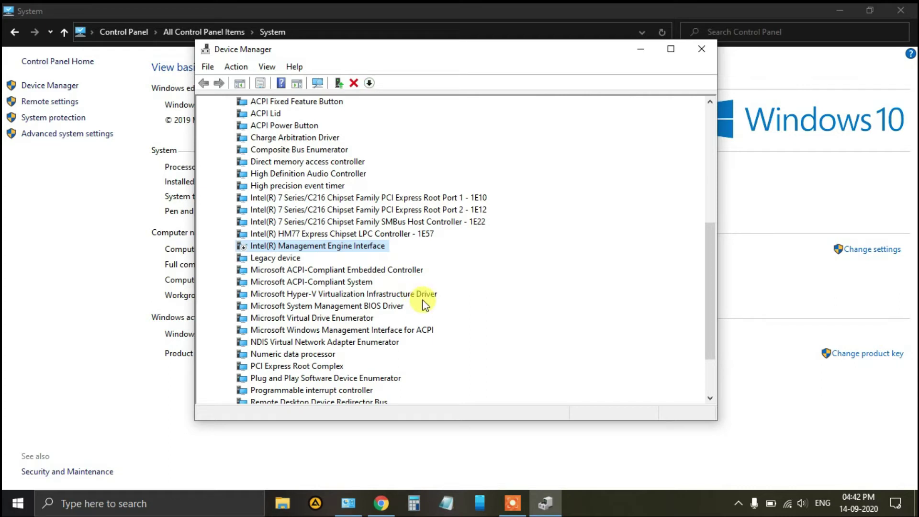
Scan the computer for hardware changes and locate the Intel(R) Management Engine Interface again.
{"action": "left_click", "coordinate": [331, 295]}
{"action": "left_click", "coordinate": [340, 248]}
{"action": "right_click", "coordinate": [340, 248]}
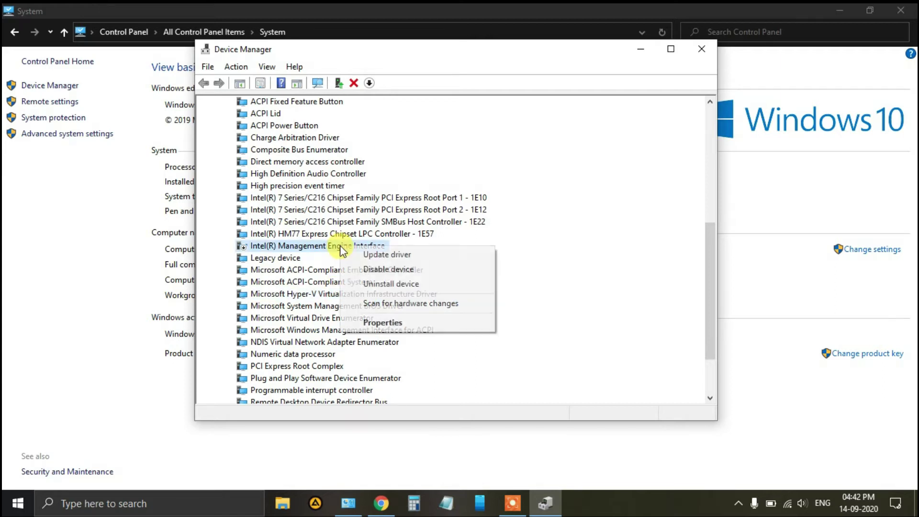
{"action": "left_click", "coordinate": [625, 259]}
{"action": "scroll", "coordinate": [469, 228], "scroll_direction": "up", "scroll_amount": 7}
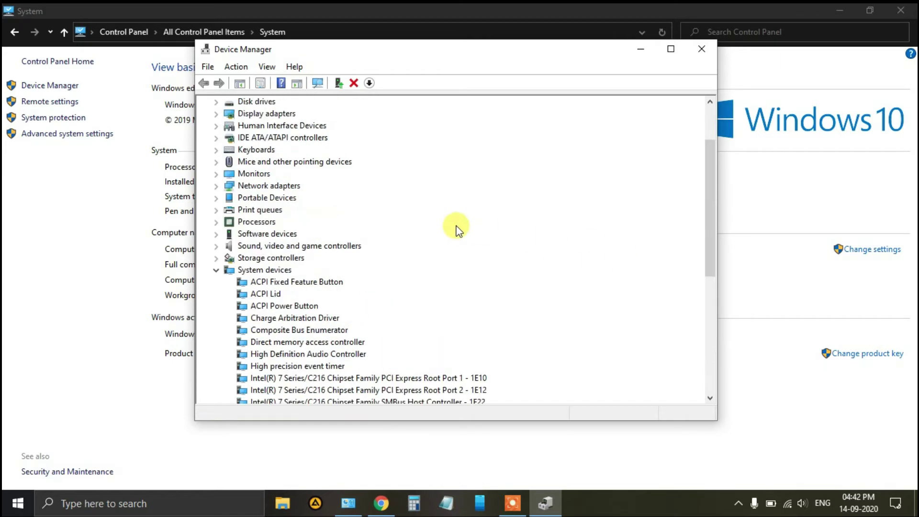
{"action": "left_click", "coordinate": [318, 83]}
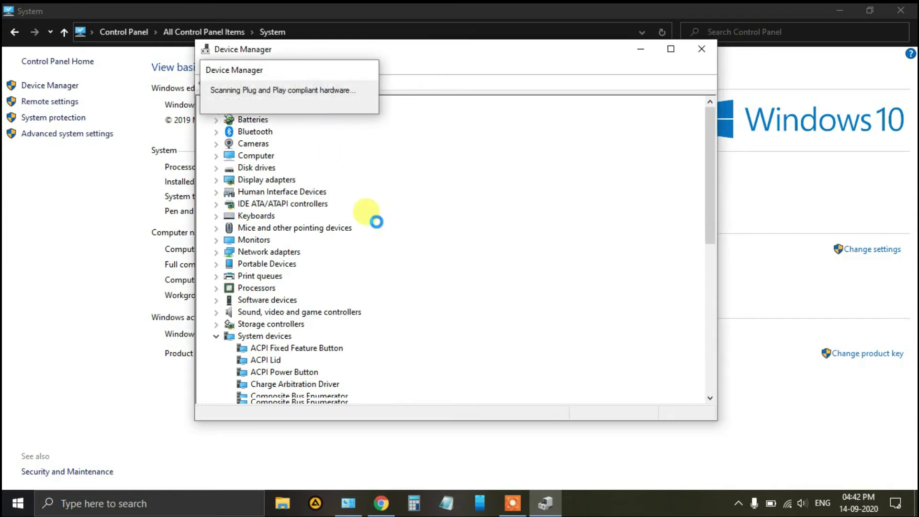
{"action": "scroll", "coordinate": [378, 227], "scroll_direction": "down", "scroll_amount": 2}
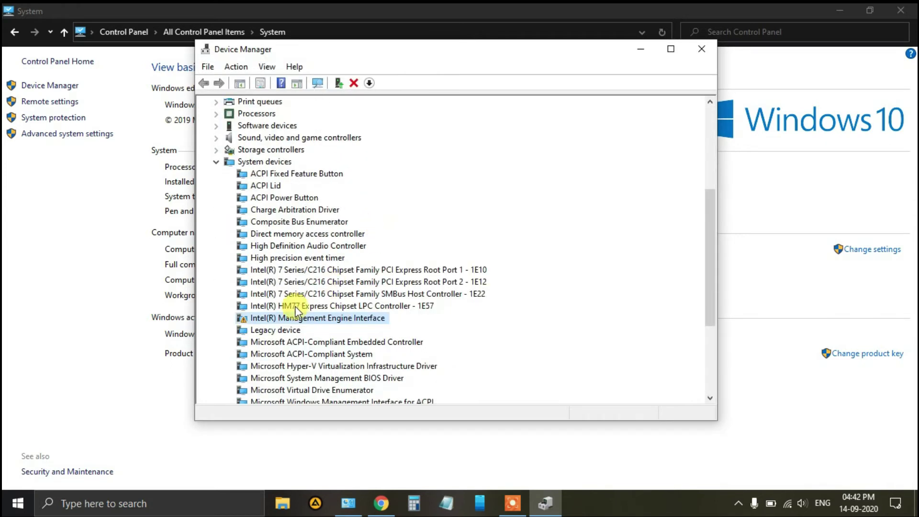
Open the properties of the Intel(R) Management Engine Interface and highlight its device status text.
{"action": "right_click", "coordinate": [285, 318]}
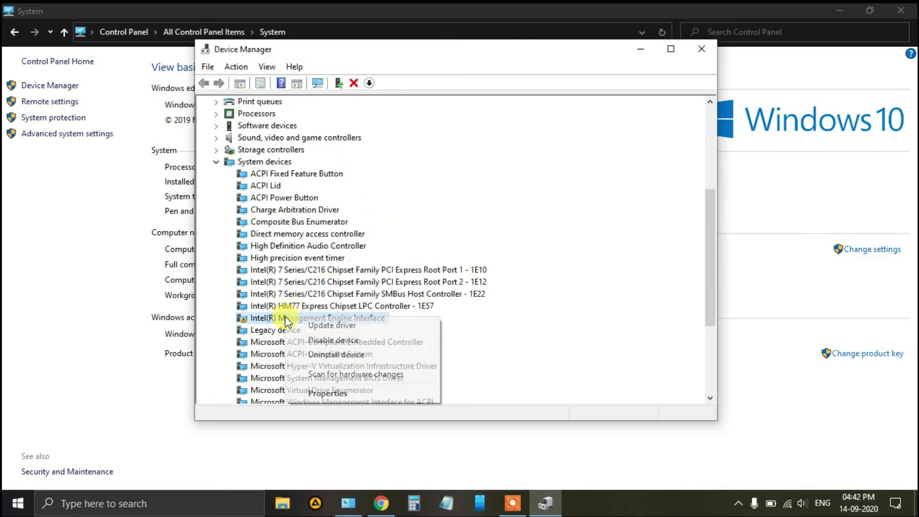
{"action": "left_click", "coordinate": [345, 392]}
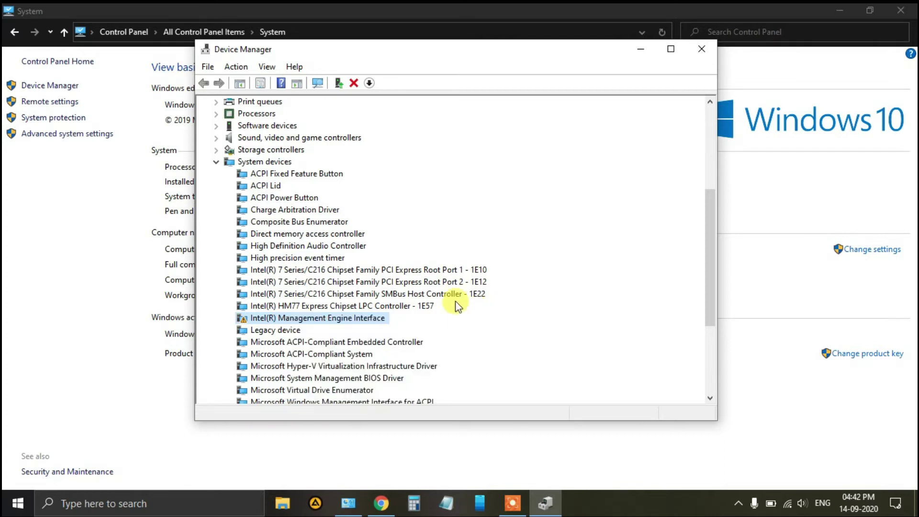
{"action": "right_click", "coordinate": [325, 318]}
{"action": "left_click", "coordinate": [390, 388]}
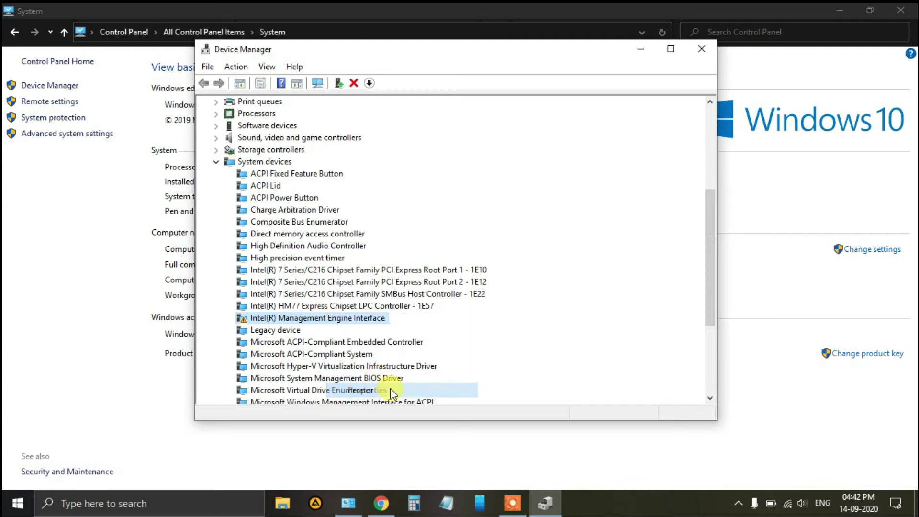
{"action": "left_click_drag", "start_coordinate": [470, 246], "coordinate": [340, 216]}
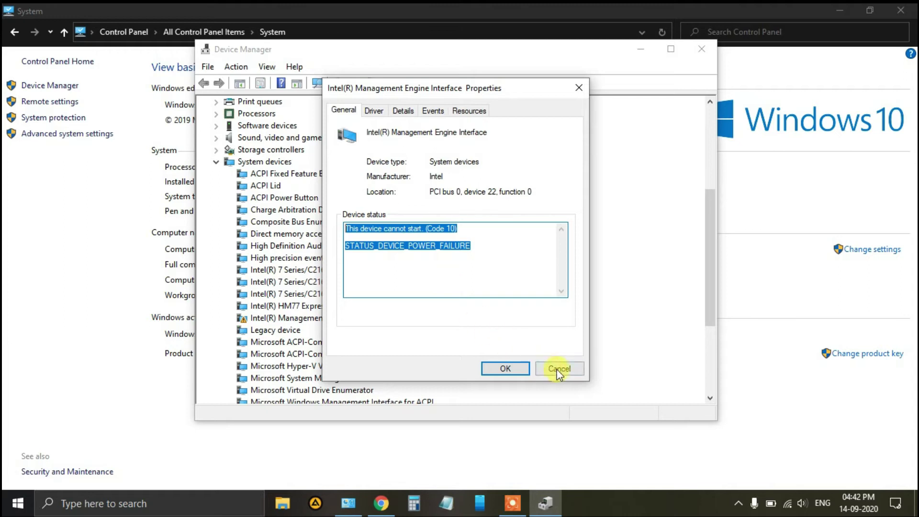
Bring up the device's uninstall prompt with deletion of the driver software enabled, and cancel it.
{"action": "left_click", "coordinate": [374, 110]}
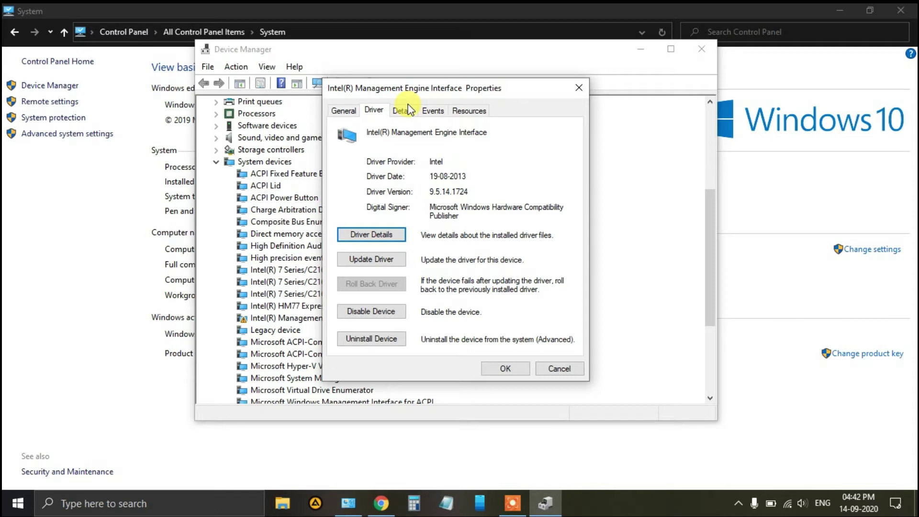
{"action": "left_click", "coordinate": [389, 338]}
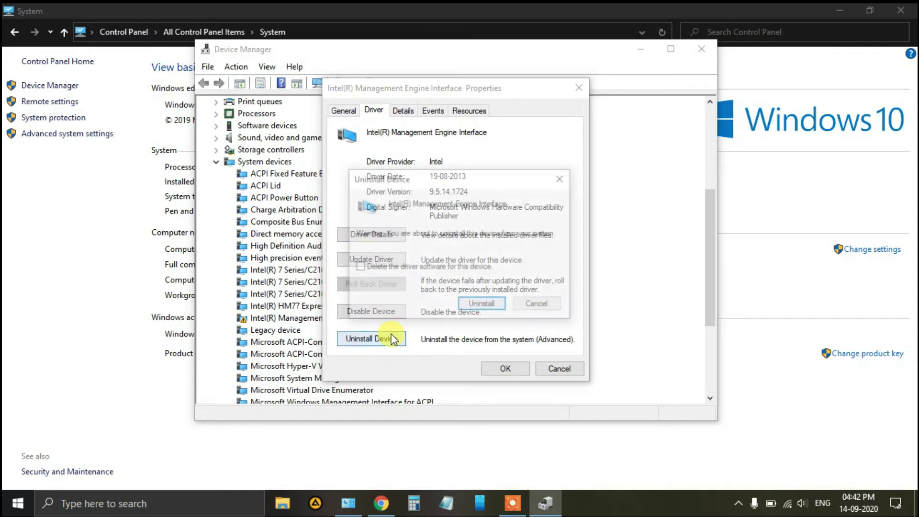
{"action": "left_click", "coordinate": [405, 269]}
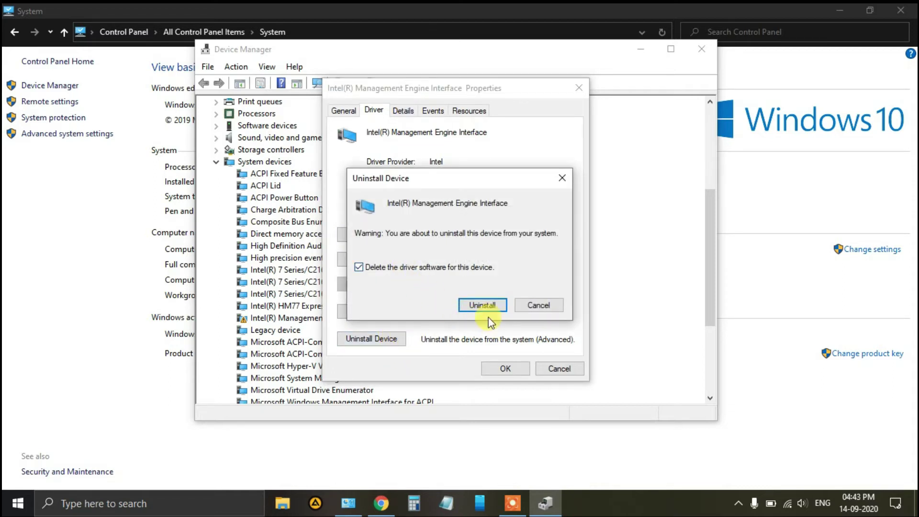
{"action": "left_click", "coordinate": [533, 307]}
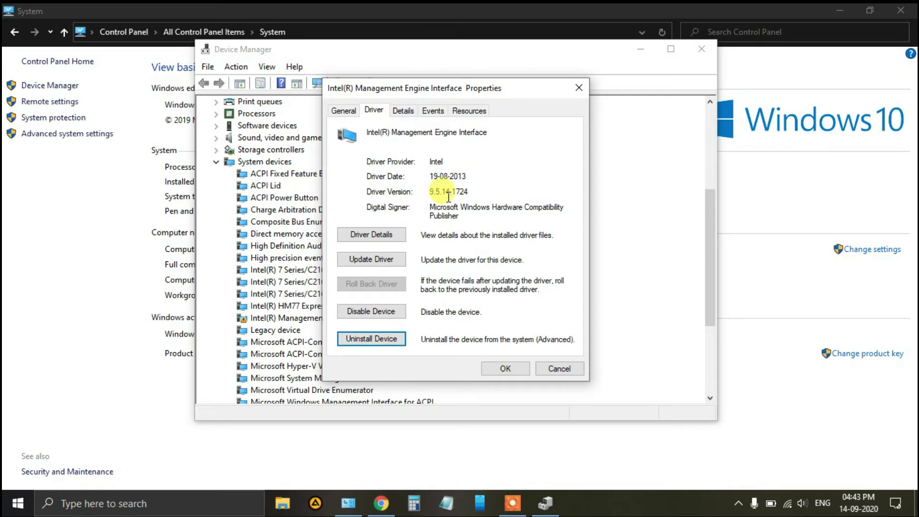
Review the device's details, events, resources and general status, and close its properties.
{"action": "left_click", "coordinate": [403, 110]}
{"action": "left_click", "coordinate": [433, 119]}
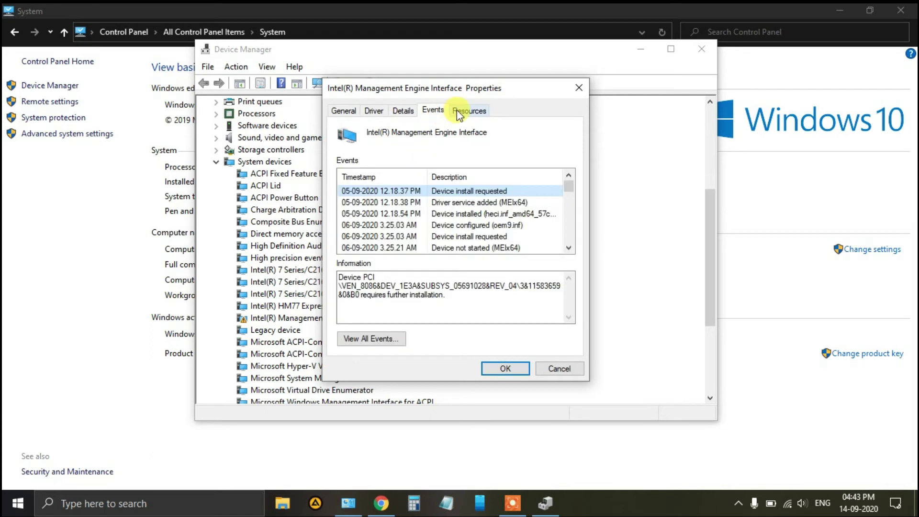
{"action": "left_click", "coordinate": [457, 110]}
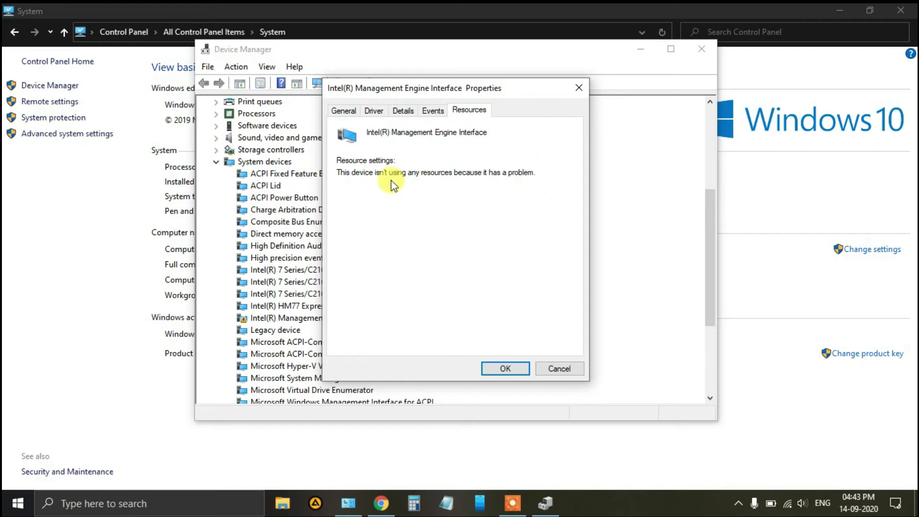
{"action": "left_click", "coordinate": [344, 111]}
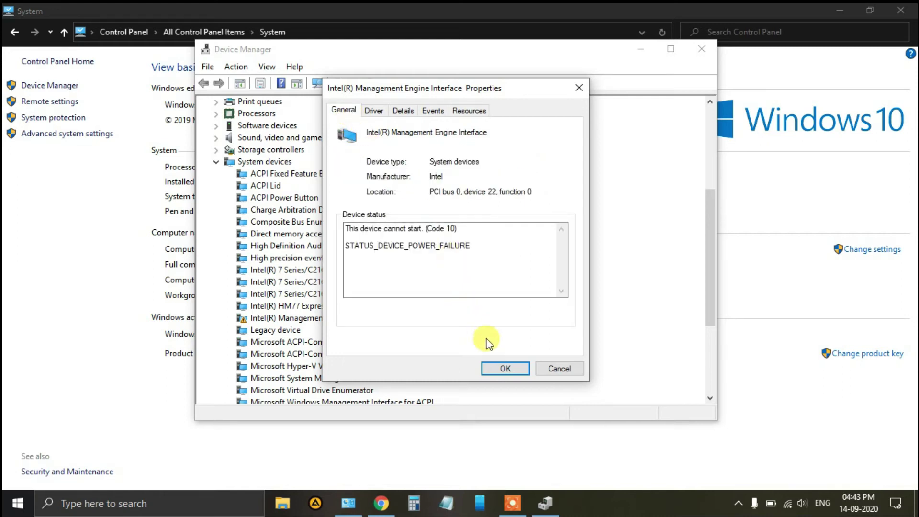
{"action": "left_click", "coordinate": [506, 369]}
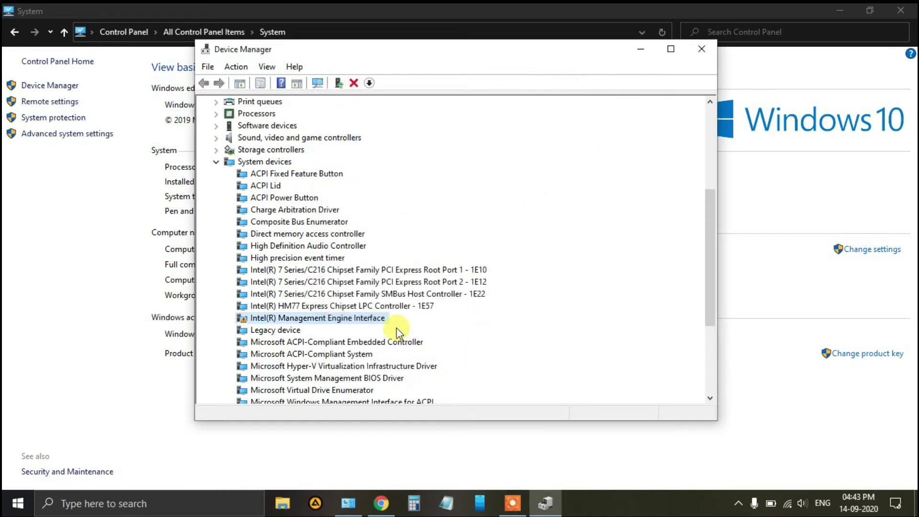
Disable the Intel(R) Management Engine Interface device and confirm.
{"action": "right_click", "coordinate": [353, 320]}
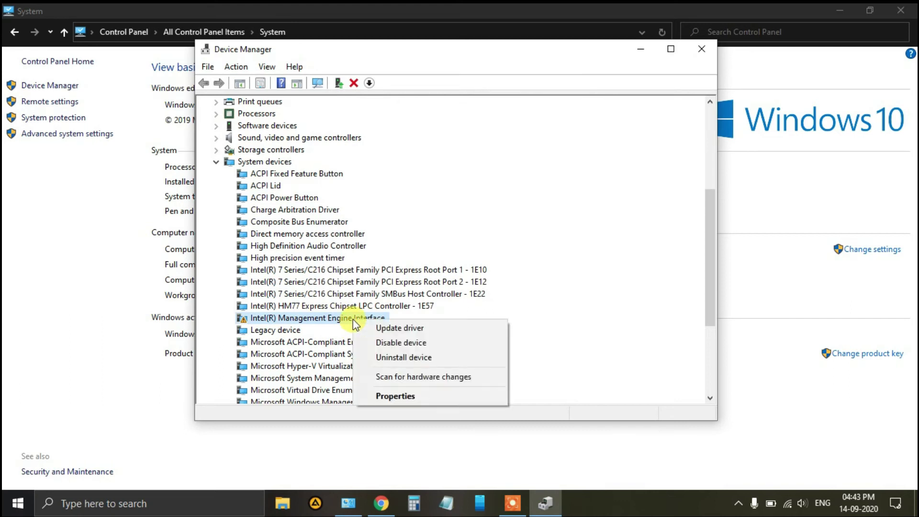
{"action": "left_click", "coordinate": [495, 345]}
{"action": "left_click", "coordinate": [493, 267]}
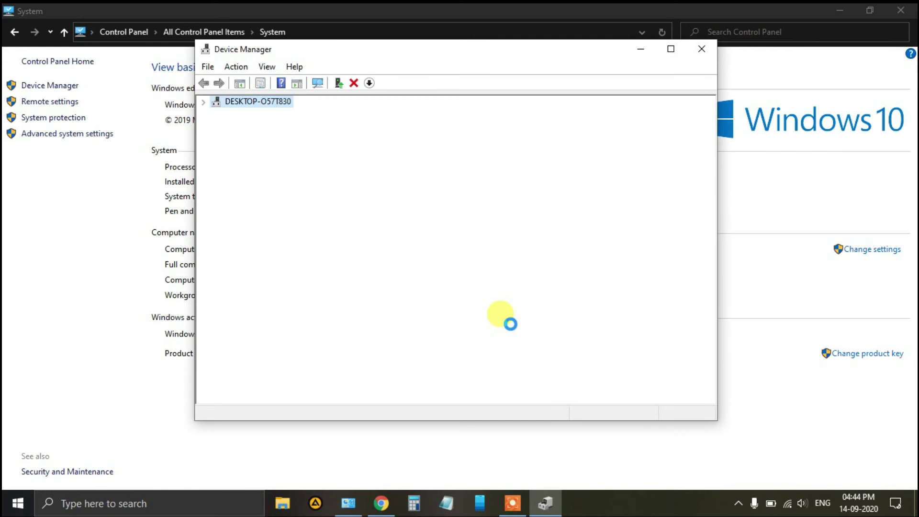
{"action": "scroll", "coordinate": [511, 325], "scroll_direction": "down", "scroll_amount": 1}
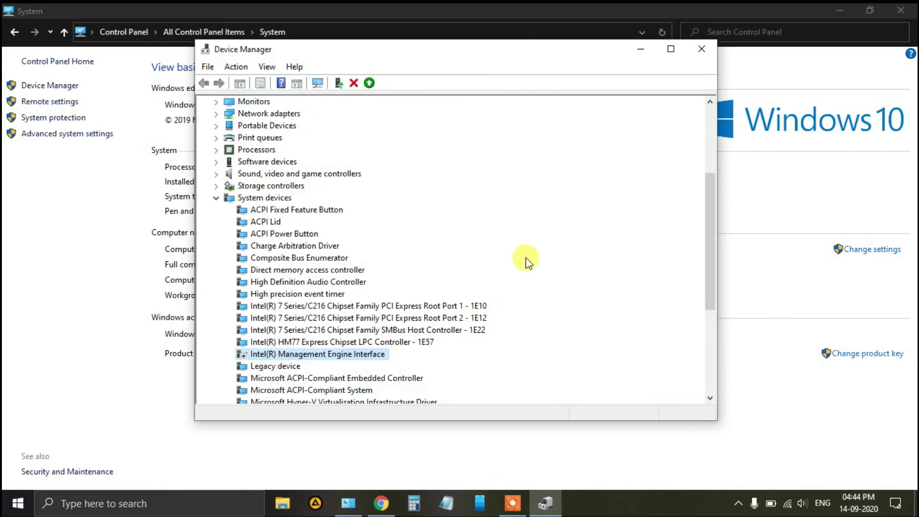
Rescan for hardware changes, check the Intel(R) Management Engine Interface entry and close the open windows.
{"action": "scroll", "coordinate": [526, 258], "scroll_direction": "up", "scroll_amount": 4}
{"action": "left_click", "coordinate": [318, 83]}
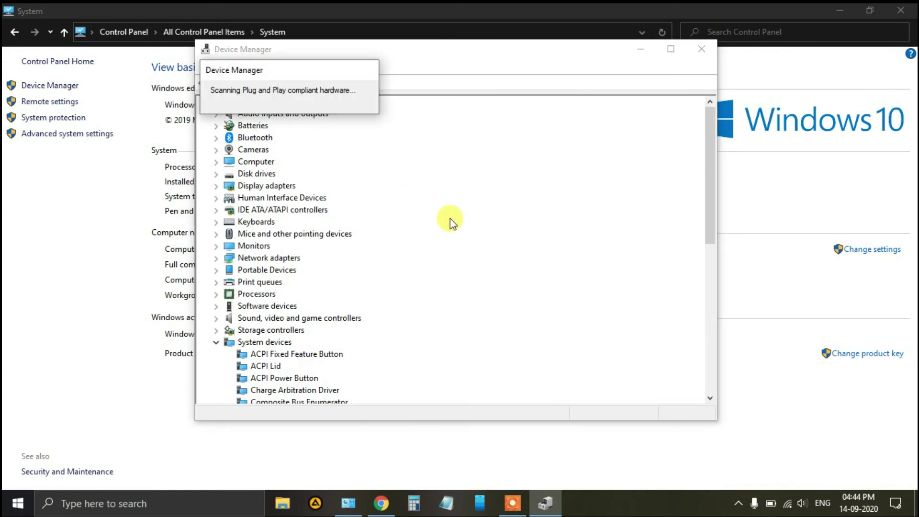
{"action": "scroll", "coordinate": [450, 215], "scroll_direction": "down", "scroll_amount": 6}
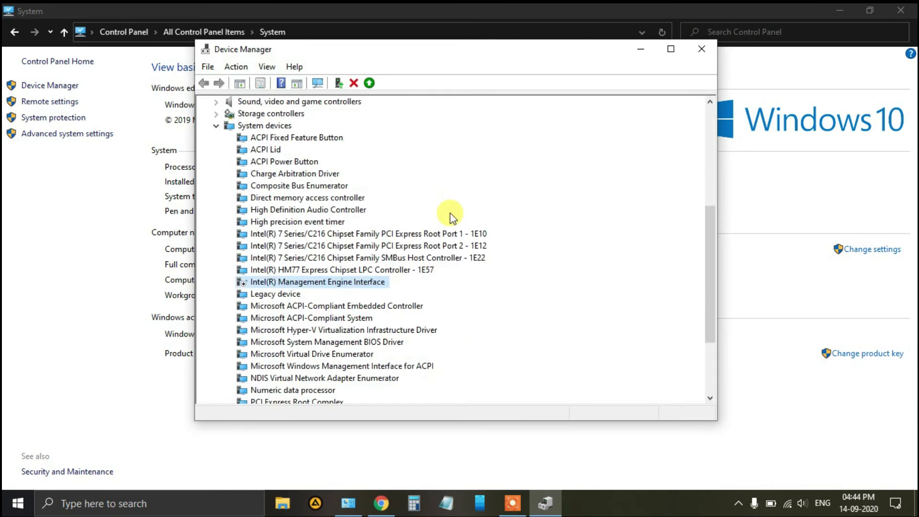
{"action": "scroll", "coordinate": [450, 213], "scroll_direction": "up", "scroll_amount": 9}
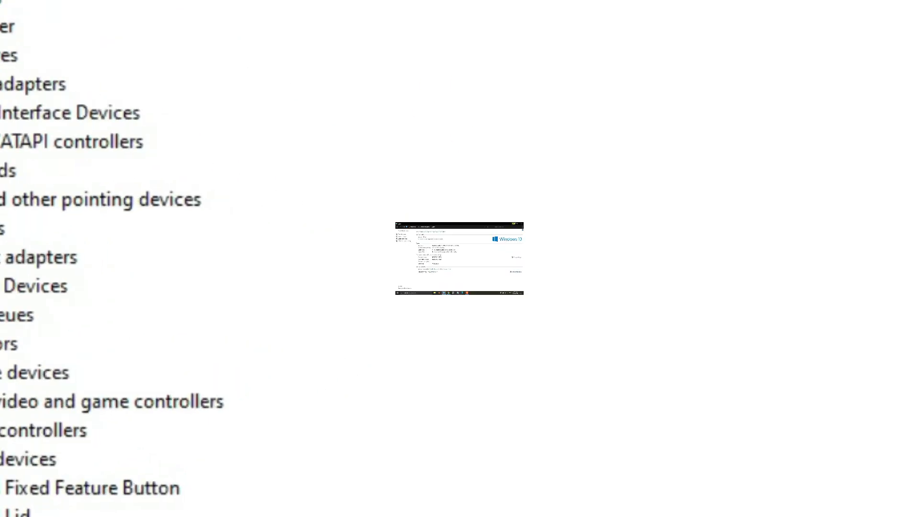
{"action": "left_click", "coordinate": [898, 11]}
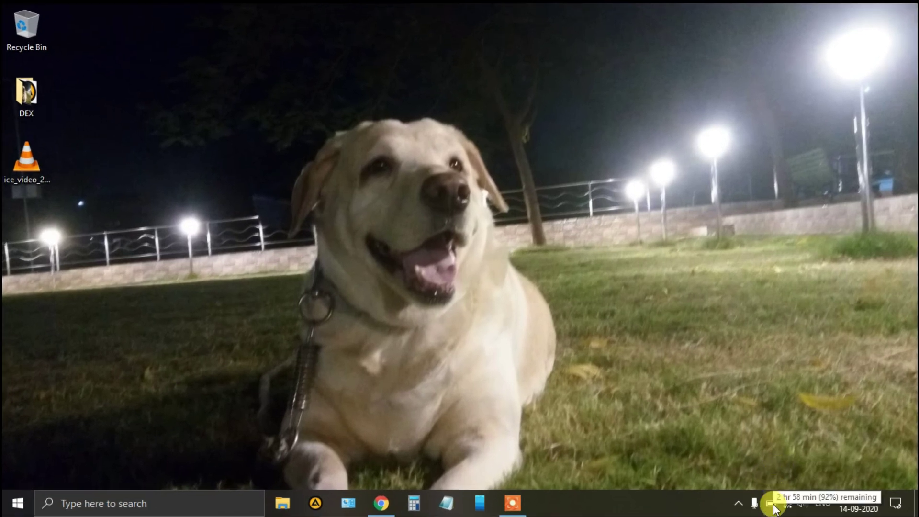
Open Power Options from the battery indicator and go to the settings for what closing the lid does.
{"action": "left_click", "coordinate": [772, 503]}
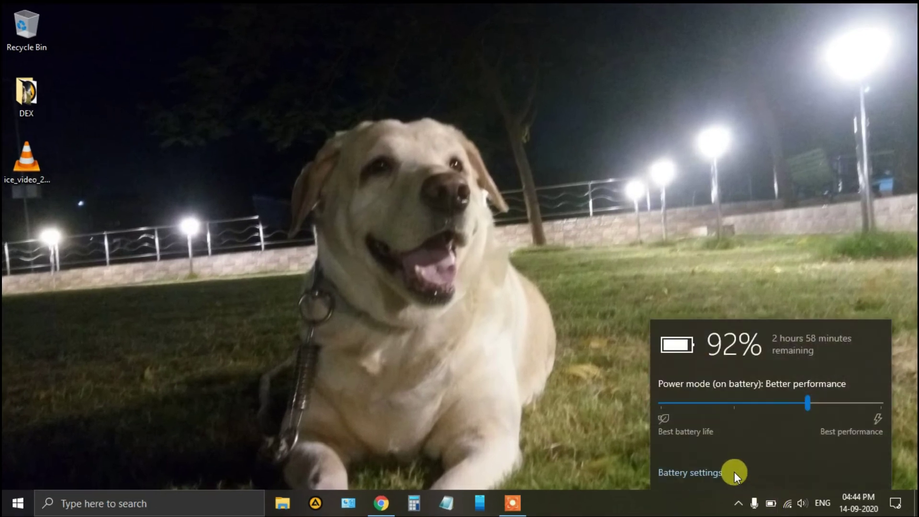
{"action": "right_click", "coordinate": [771, 504]}
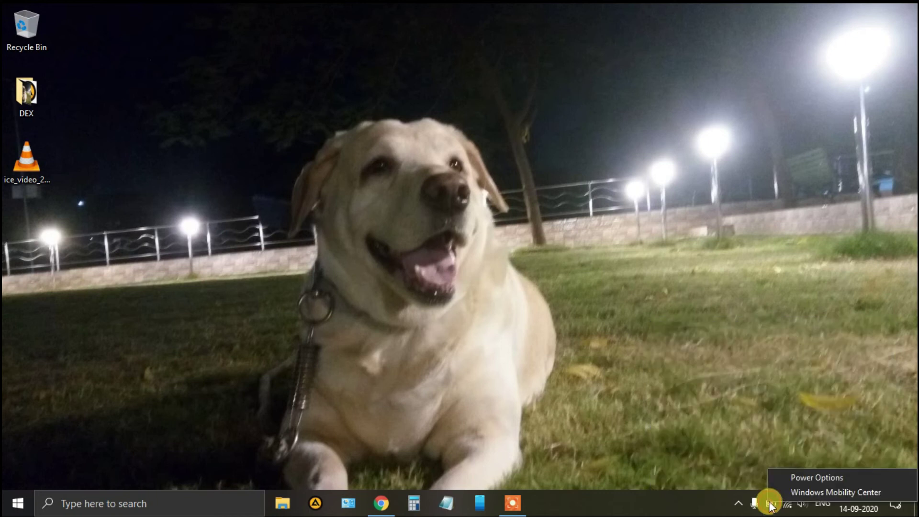
{"action": "left_click", "coordinate": [797, 478]}
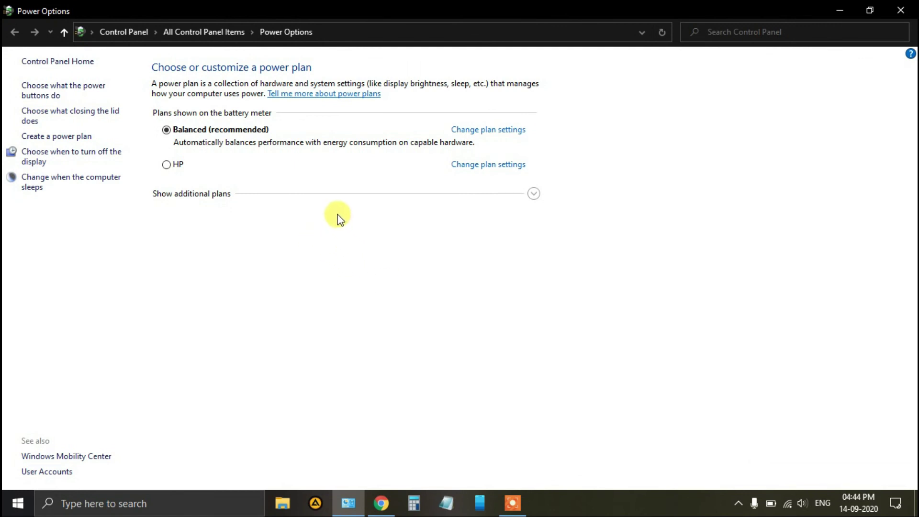
{"action": "left_click", "coordinate": [78, 117]}
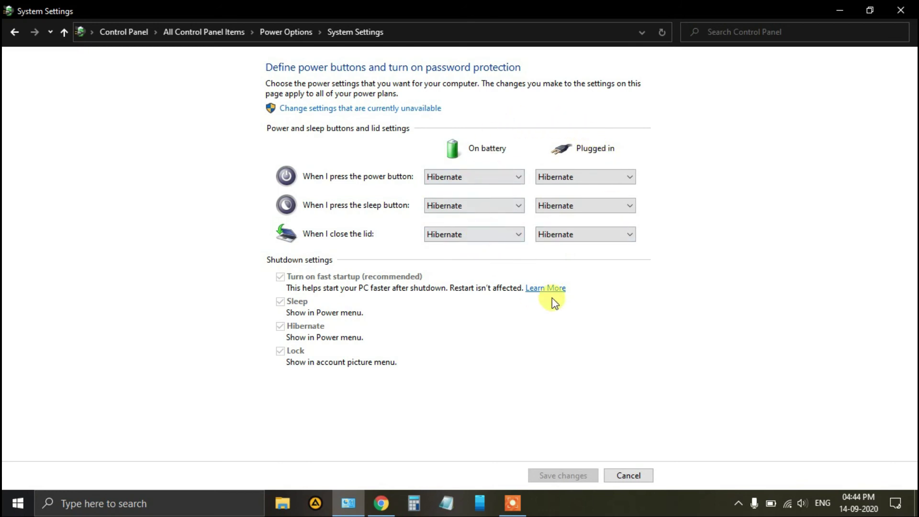
Examine the available on-battery actions for closing the lid without choosing another one.
{"action": "left_click", "coordinate": [513, 234]}
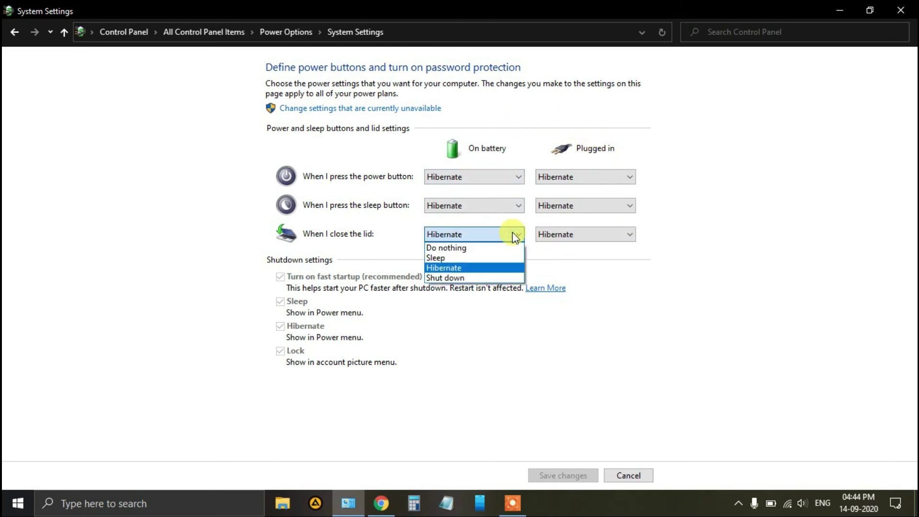
{"action": "left_click", "coordinate": [514, 236]}
{"action": "left_click", "coordinate": [521, 342]}
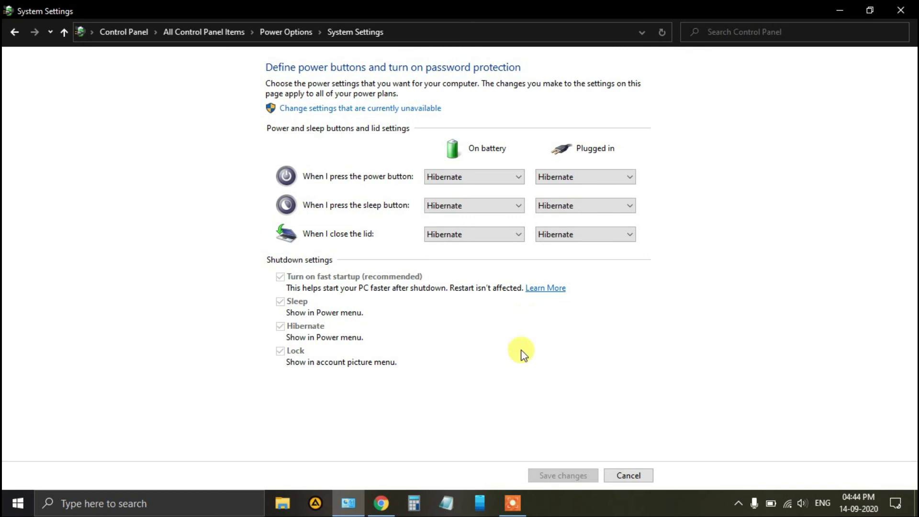